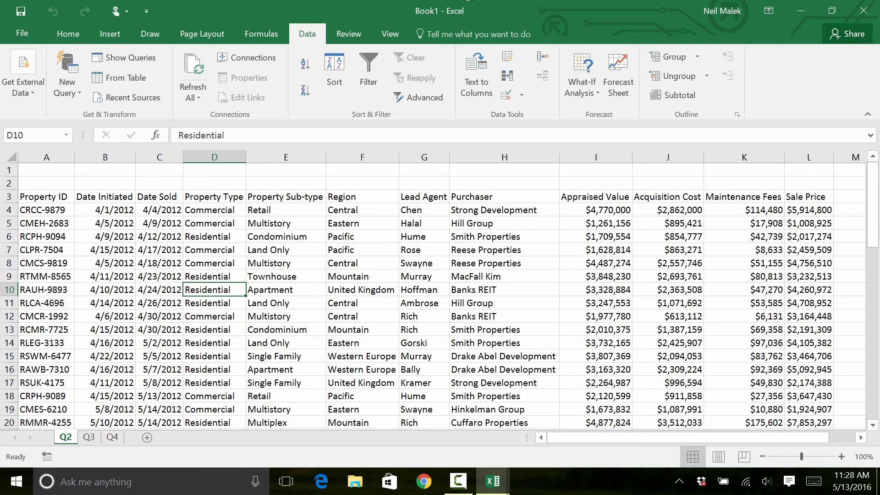
Step: Bring up the Insert ribbon commands for the Q2 property sales sheet
click(112, 35)
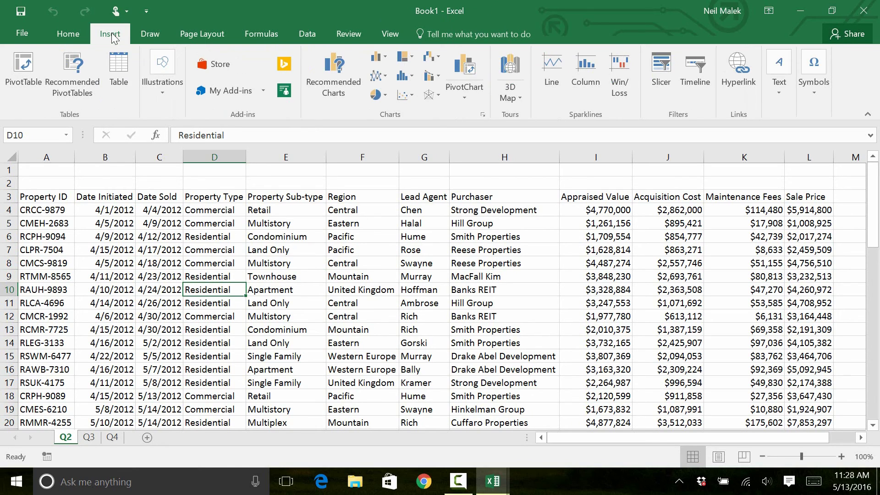
Step: Convert the Q2 range $A$3:$L$60 into a table with headers
click(118, 73)
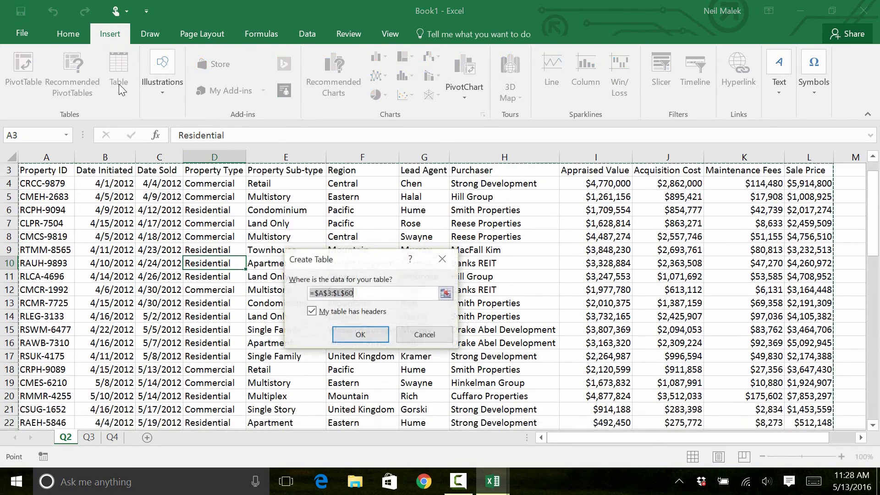
click(360, 334)
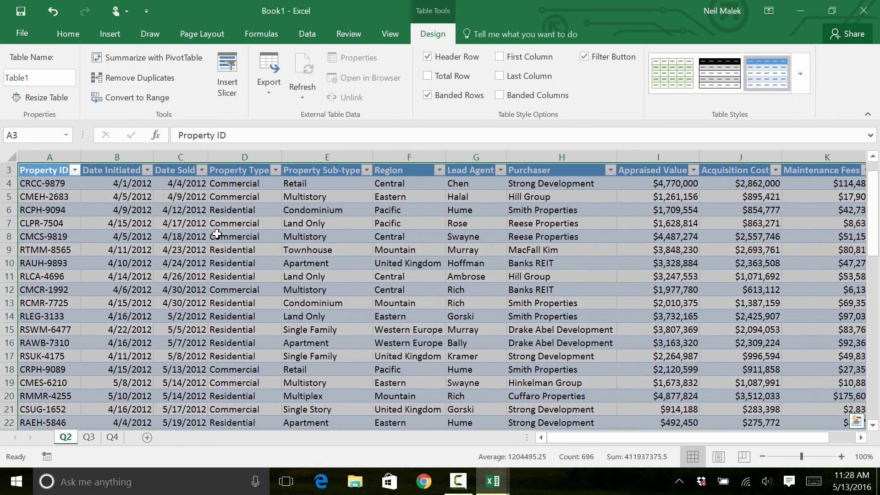
click(217, 234)
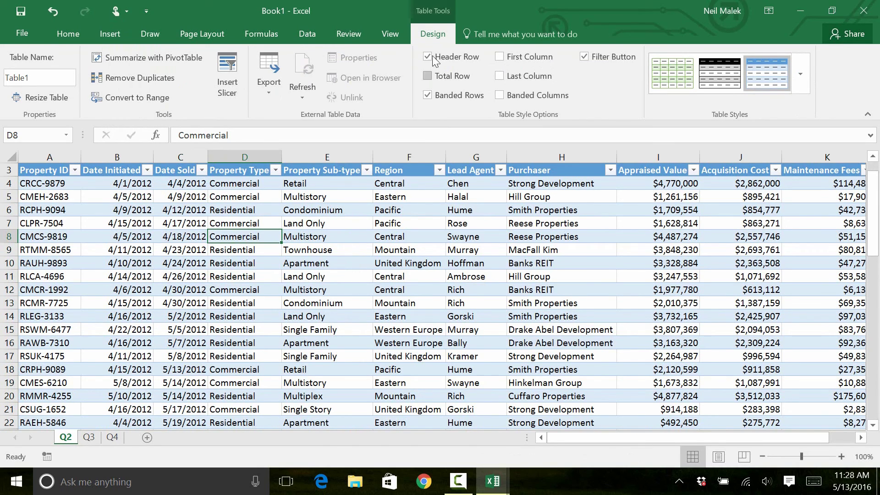
click(39, 78)
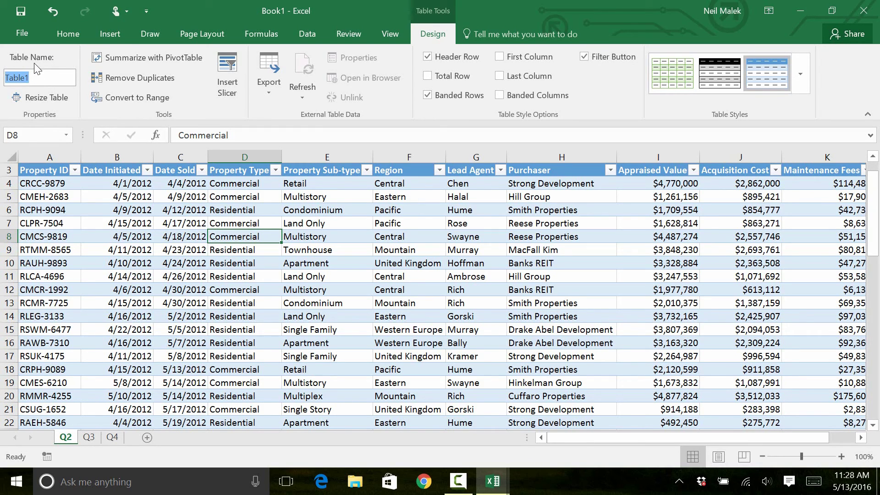
Step: Rename the table from Table1 to Q2Results
text(Q2Results)
key(Return)
click(120, 43)
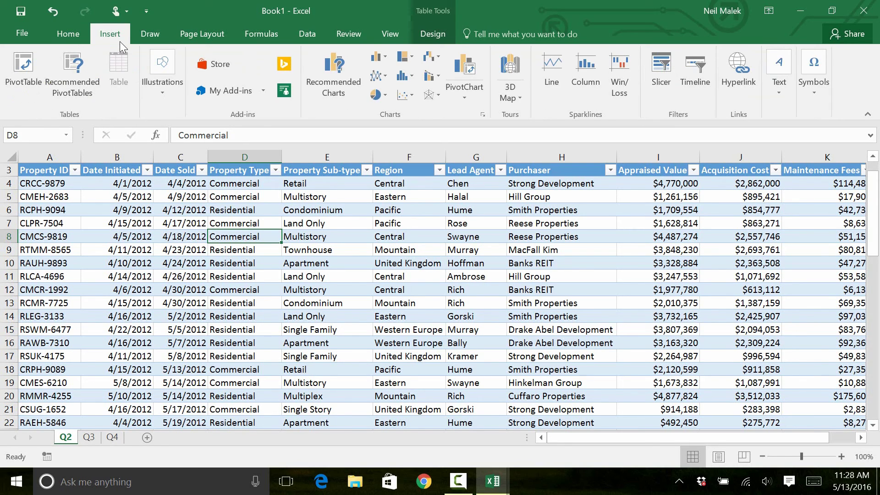
Step: Create a new-sheet PivotTable from Q2Results summing Sale Price by Property Type and Sub-type
click(15, 87)
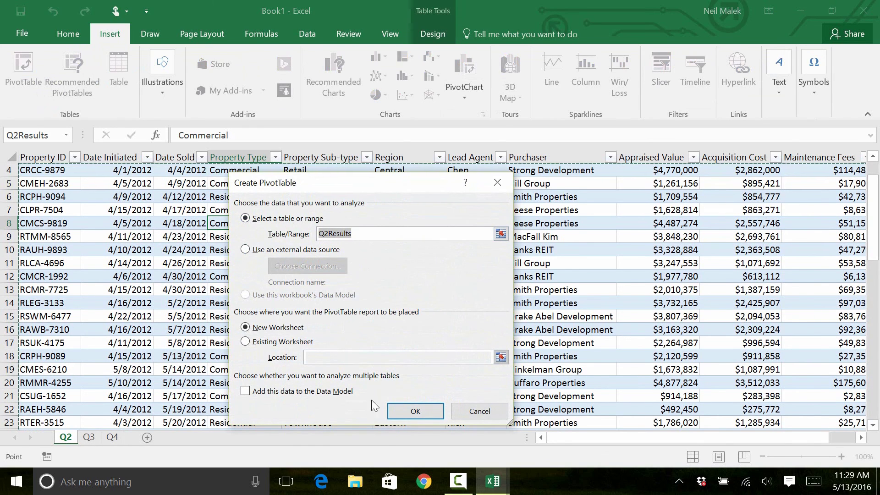
click(425, 411)
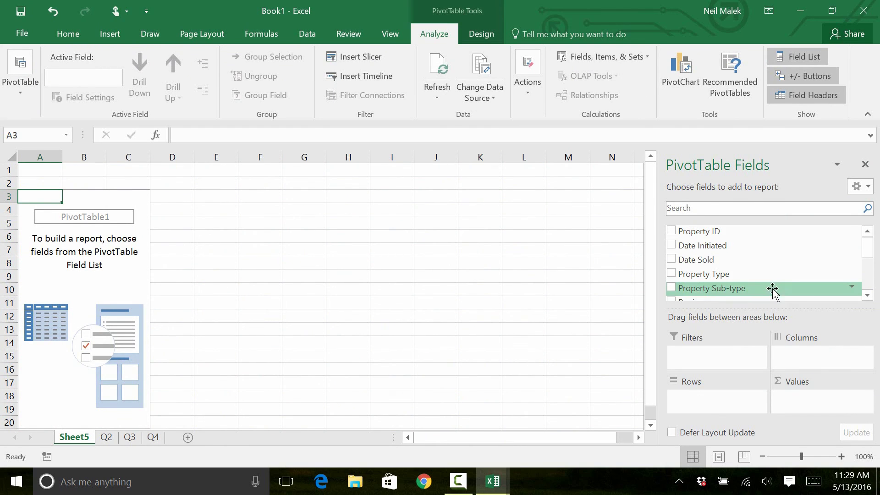
drag(738, 276, 723, 404)
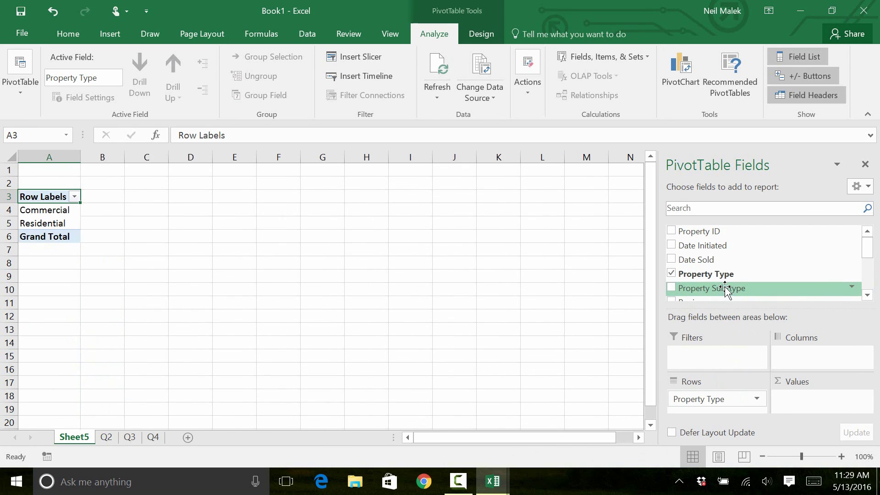
drag(715, 287, 786, 407)
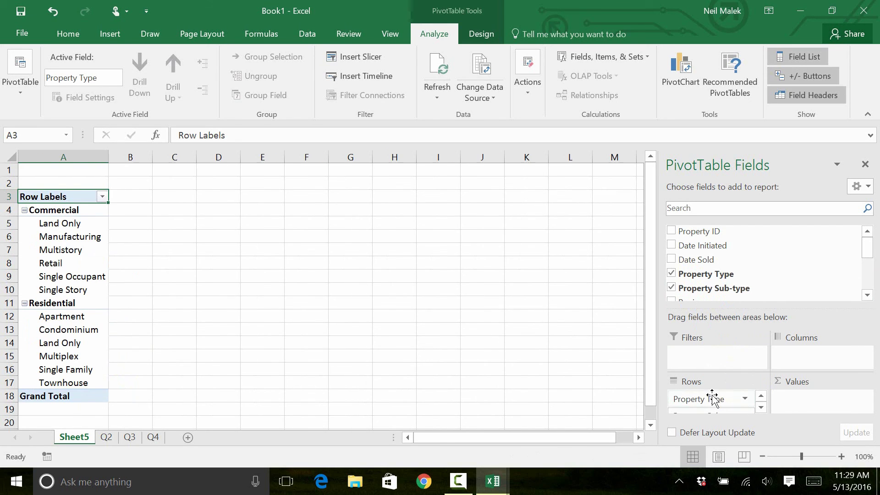
scroll(742, 281, down, 3)
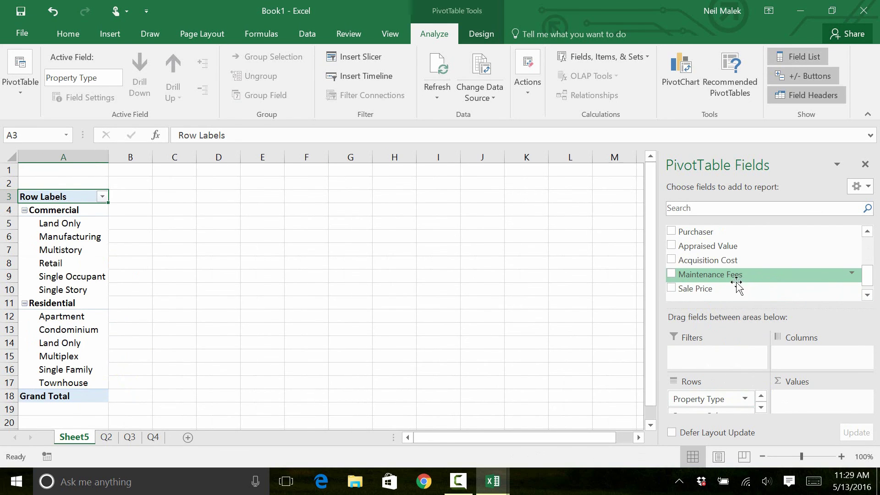
drag(701, 289, 814, 403)
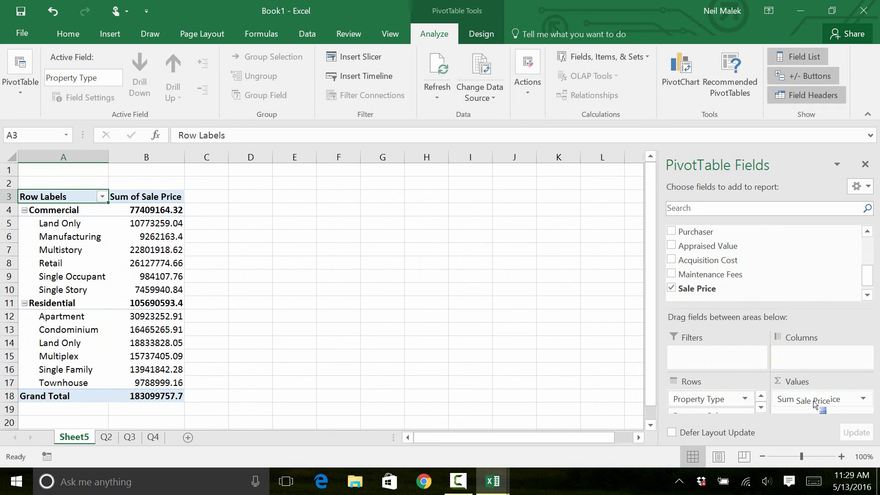
click(864, 400)
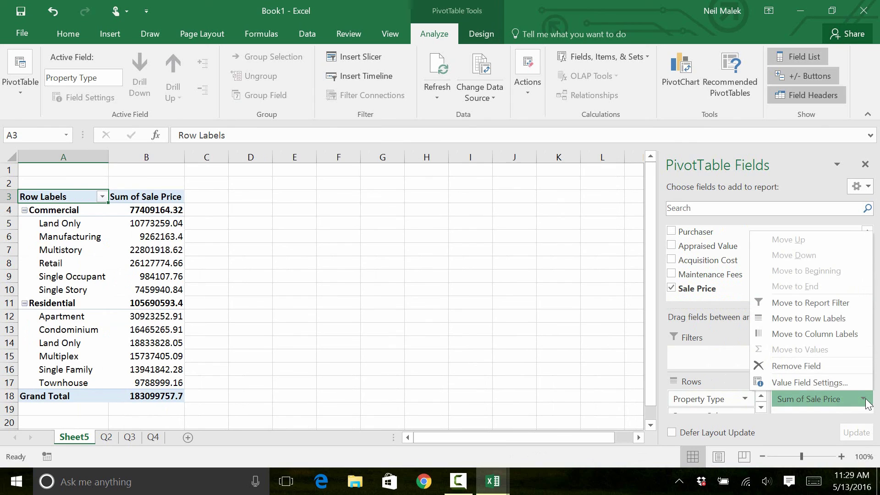
Step: Give the Sale Price value field Accounting number format and the name Total Sales
click(842, 386)
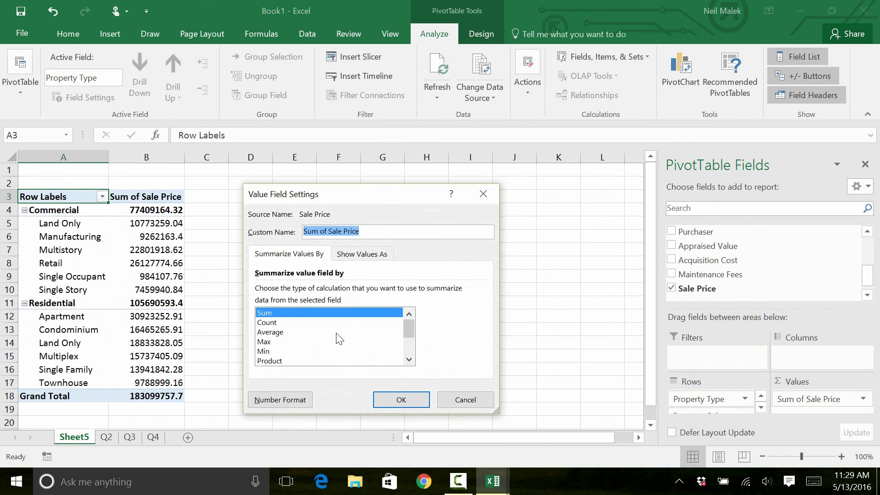
click(278, 400)
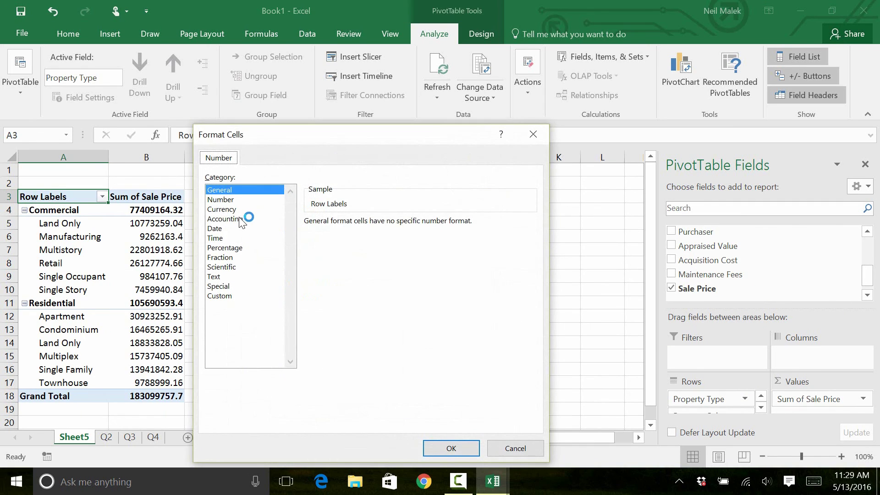
click(251, 219)
click(452, 445)
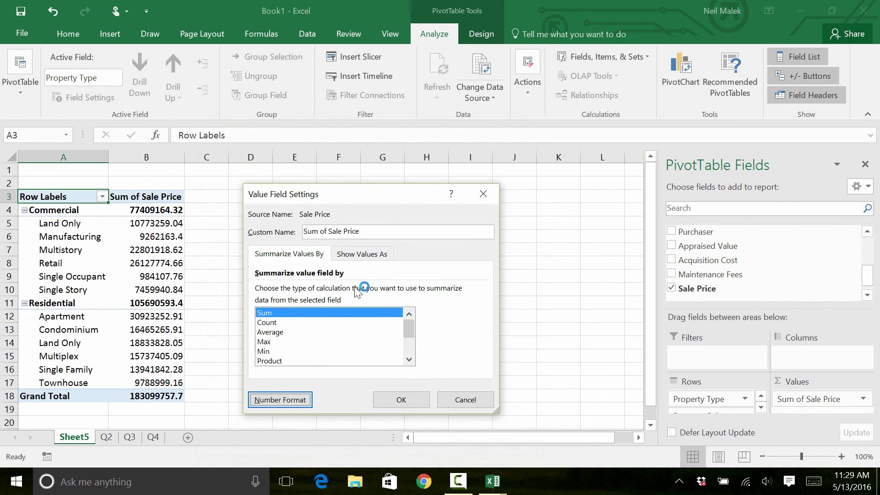
drag(369, 232, 269, 232)
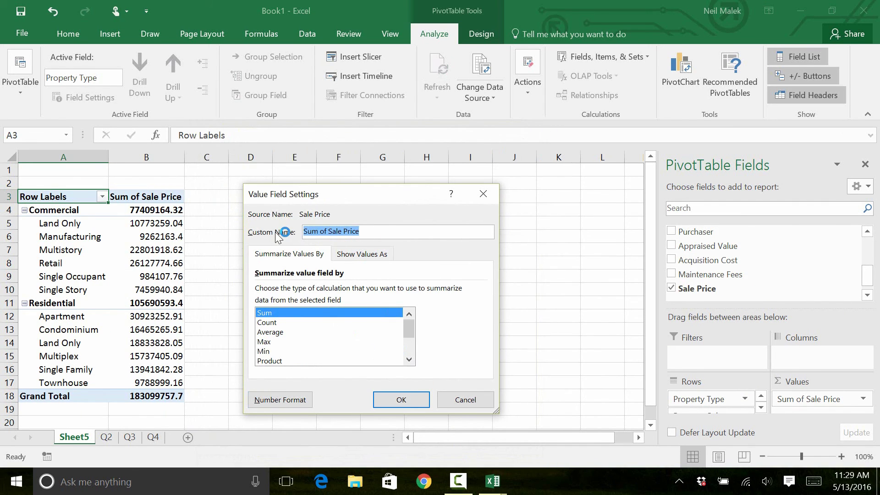
text(Total Sal)
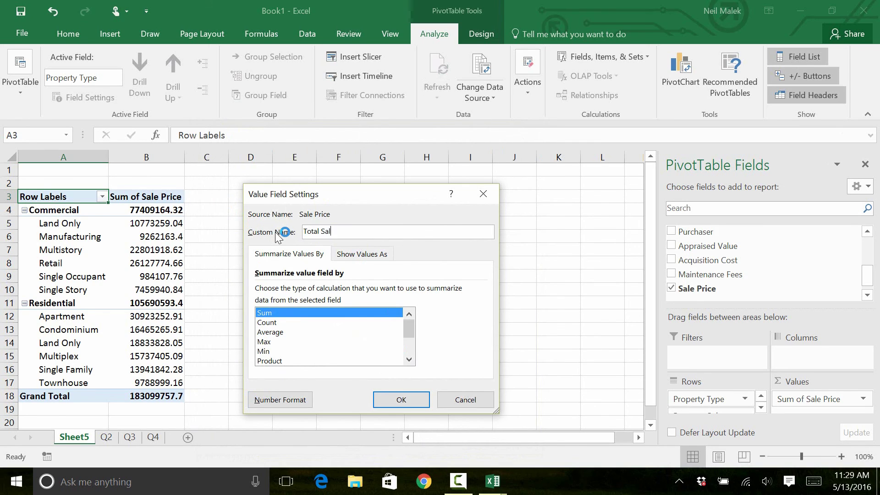
text(es)
key(Return)
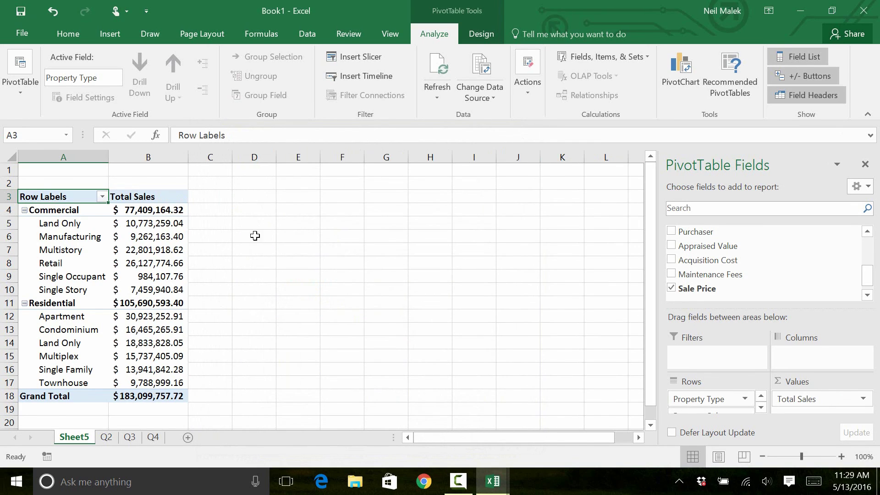
click(139, 238)
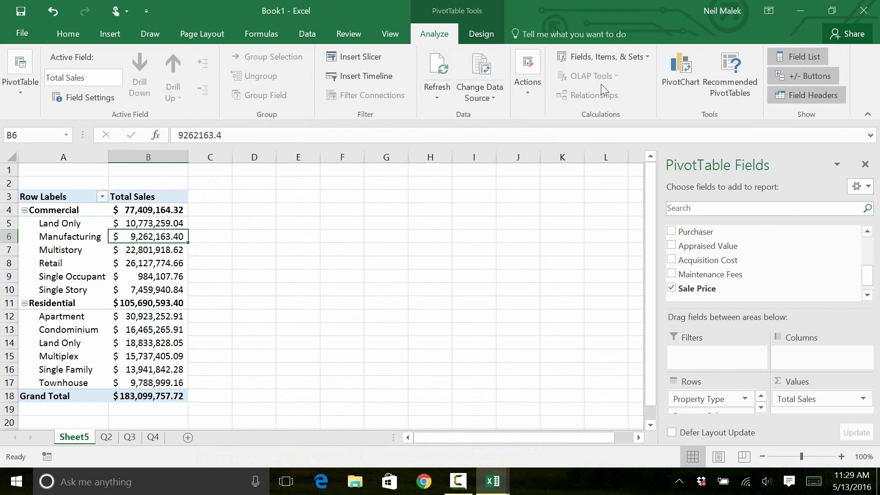
Step: Insert a clustered bar PivotChart from the PivotTable
click(690, 75)
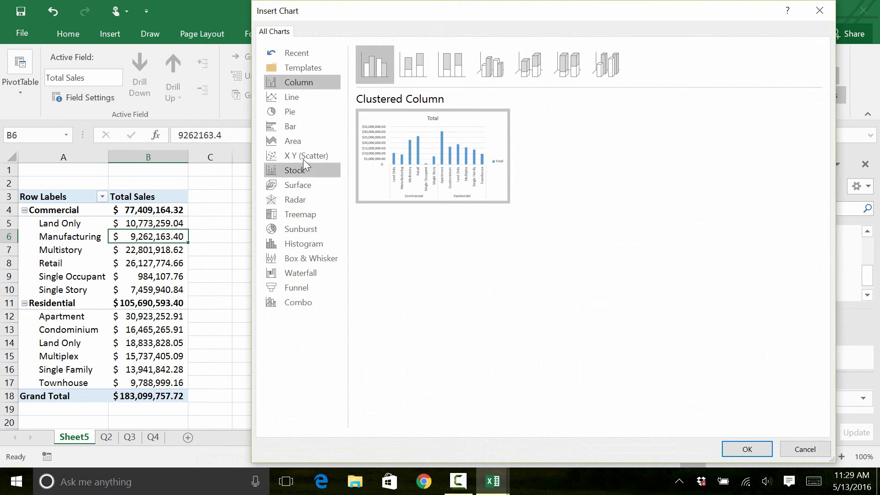
click(306, 126)
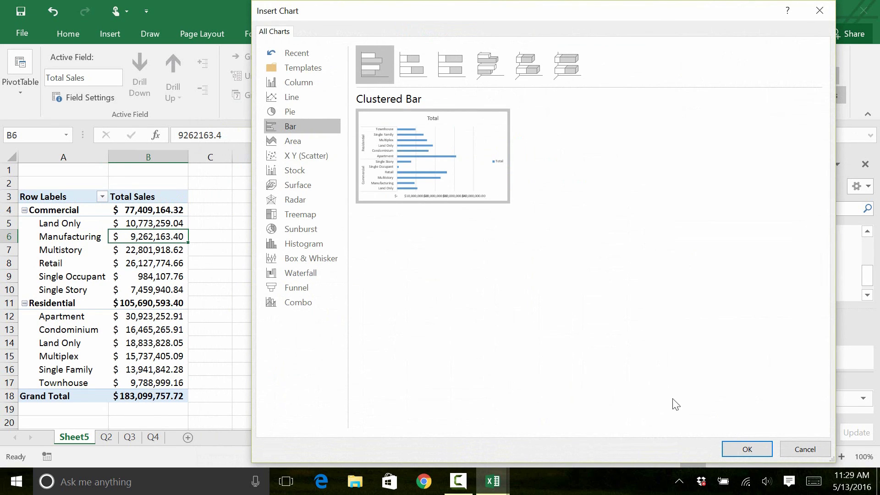
click(743, 449)
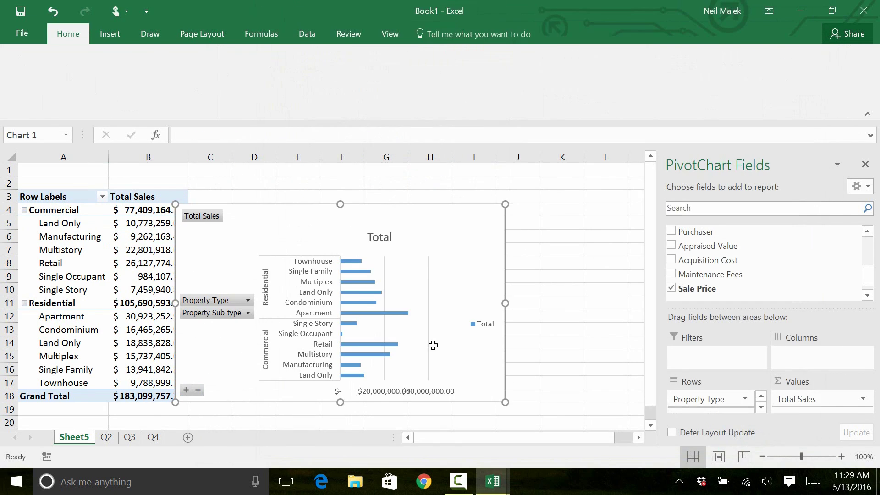
Step: Delete the chart's title, legend and horizontal dollar value axis
click(308, 285)
click(368, 240)
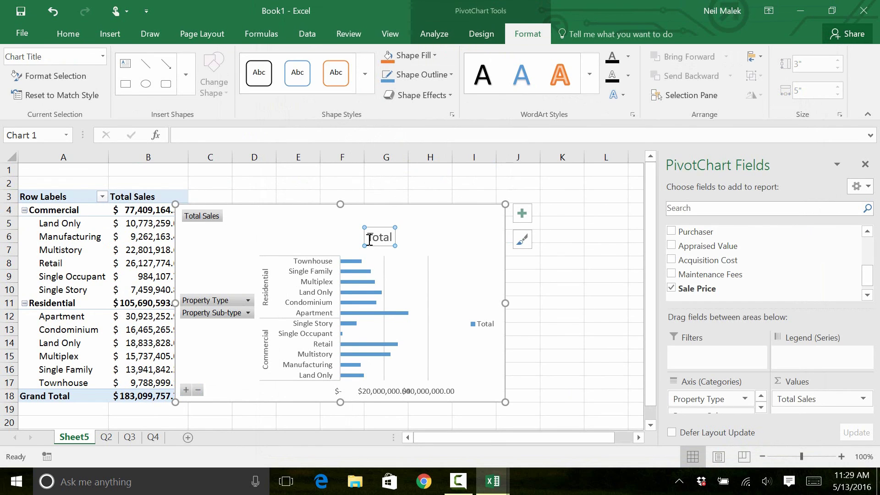
key(Delete)
click(490, 310)
key(Delete)
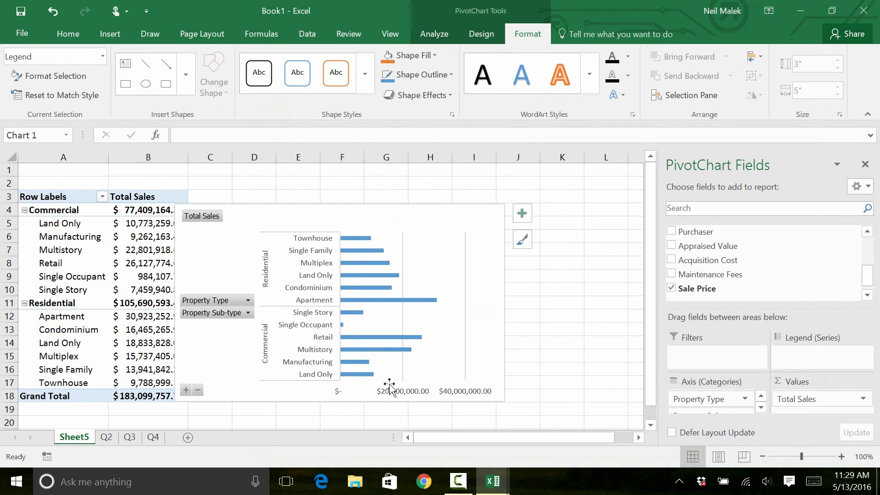
click(393, 395)
key(Delete)
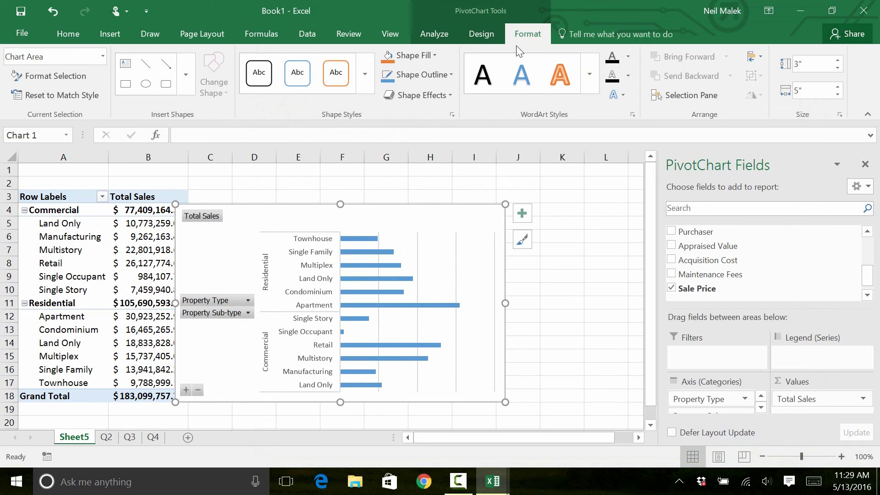
Step: Hide the chart's field buttons, then move the chart and make it taller
click(431, 34)
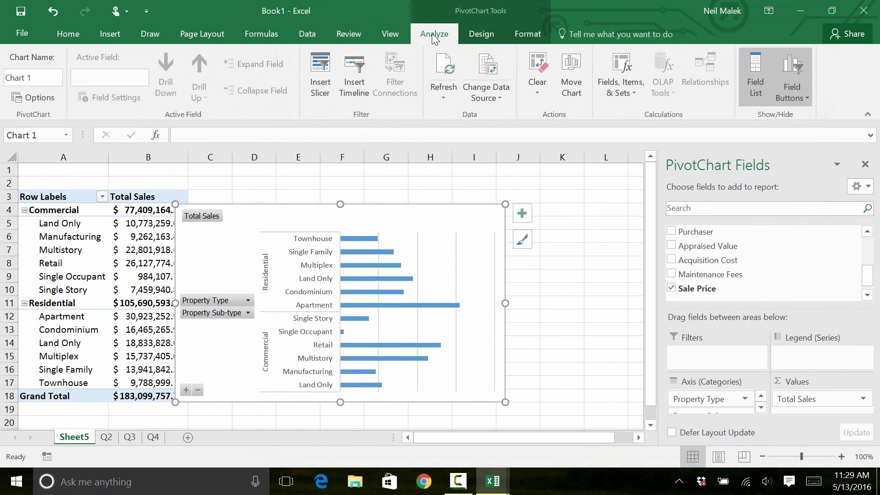
click(792, 68)
drag(243, 201, 255, 191)
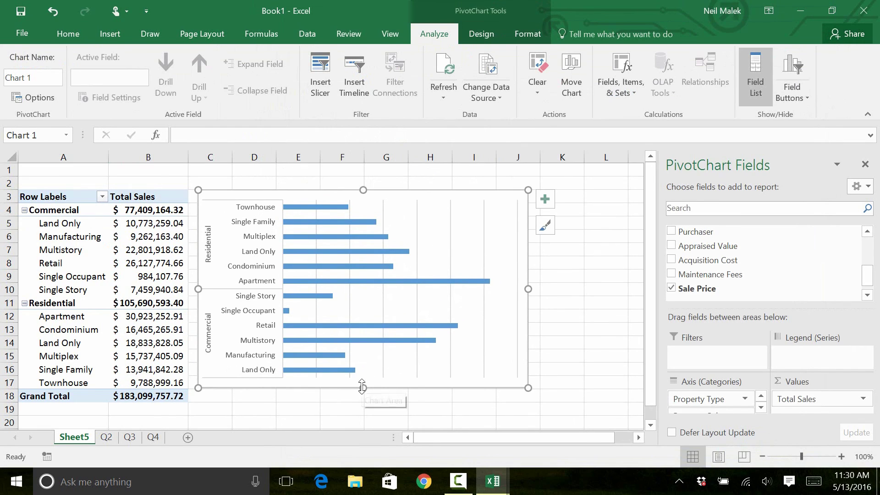
drag(362, 388, 362, 402)
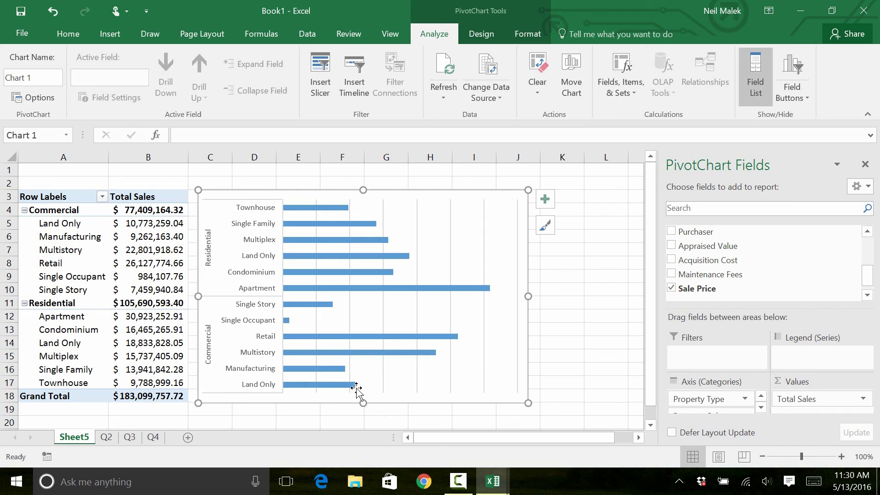
Step: Fill only the Residential Single Family bar with orange
mouse_move(356, 387)
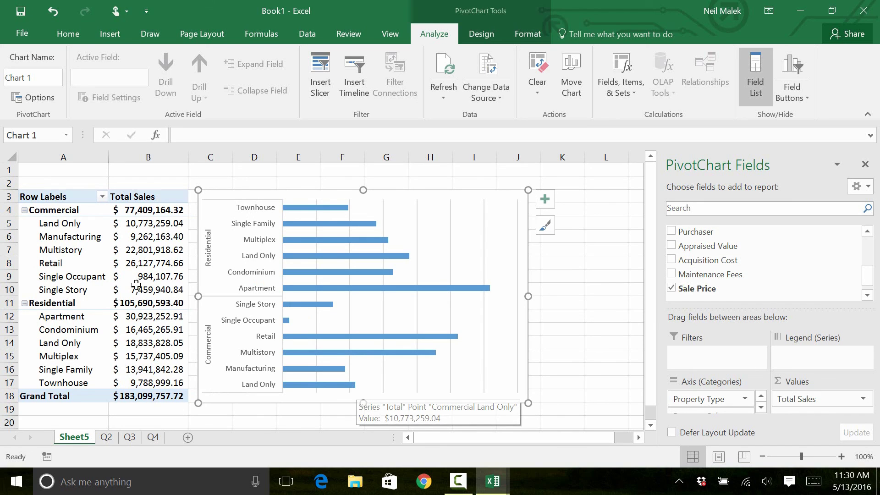
click(151, 236)
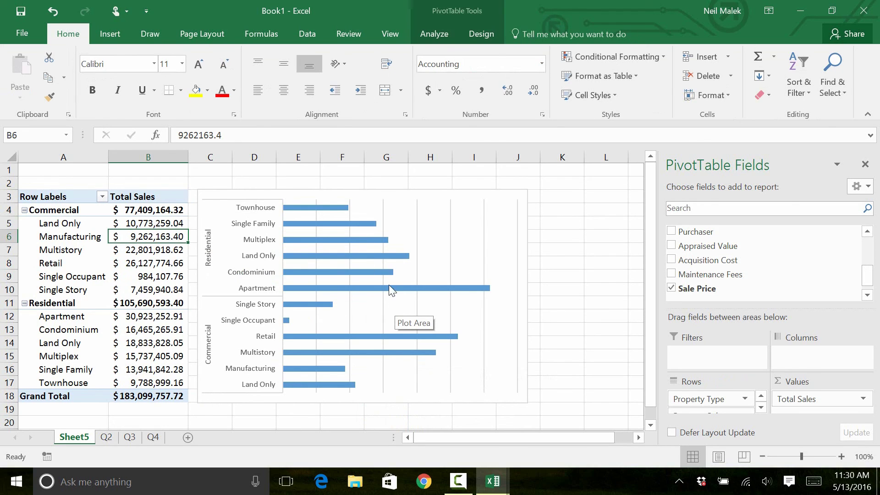
click(353, 224)
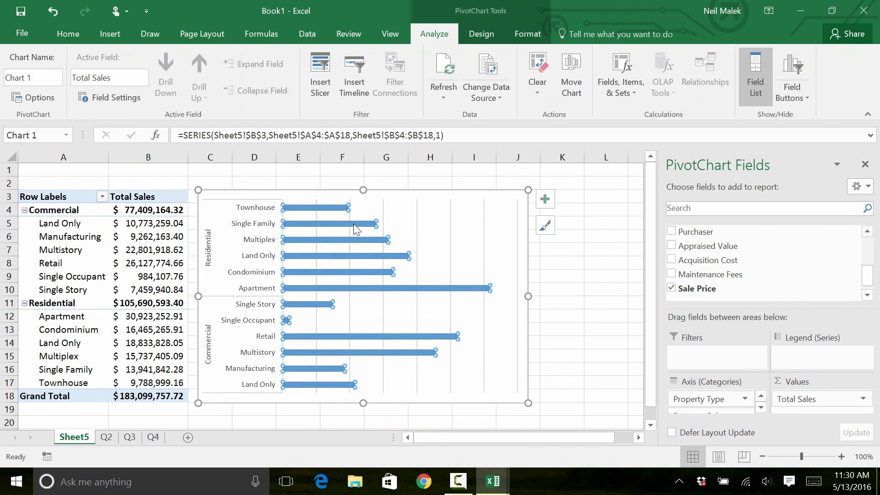
click(340, 223)
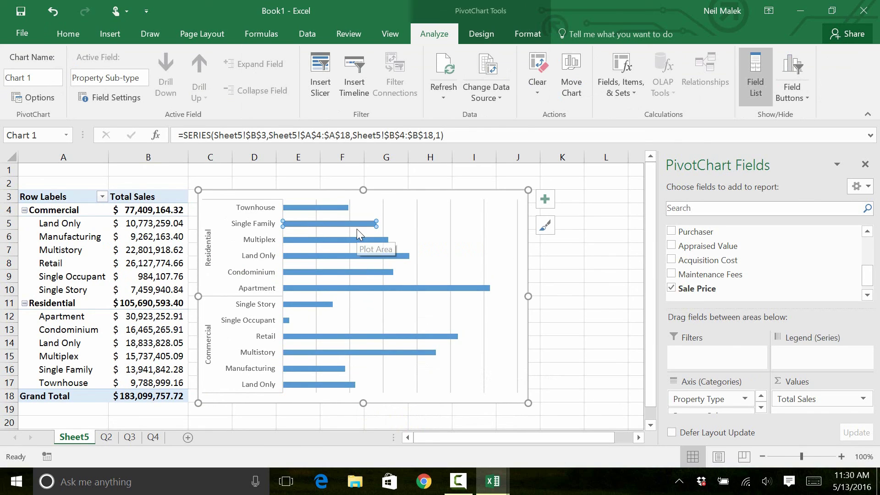
click(532, 36)
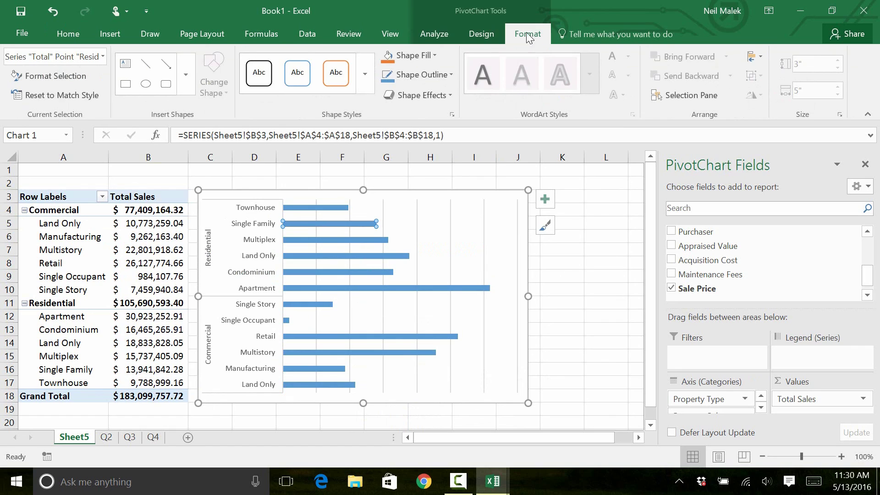
click(387, 57)
click(147, 237)
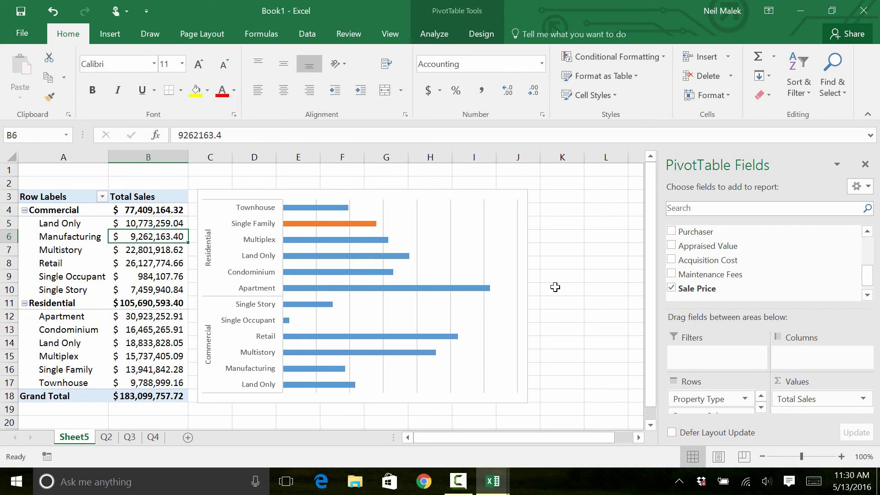
click(130, 437)
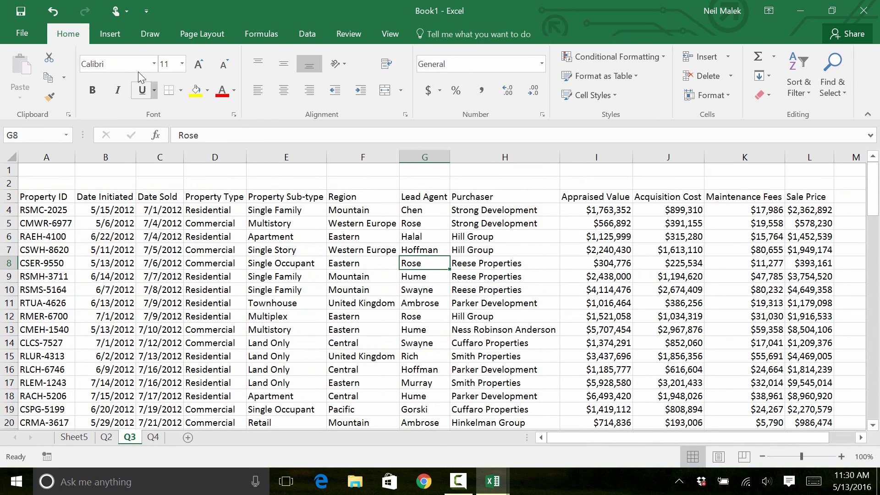
Step: Convert the Q3 sheet's property data into a table with headers
click(111, 33)
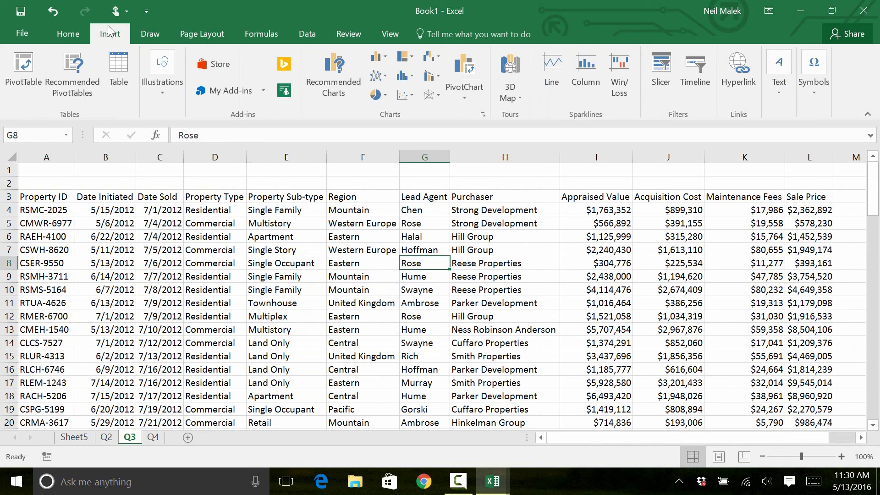
click(118, 65)
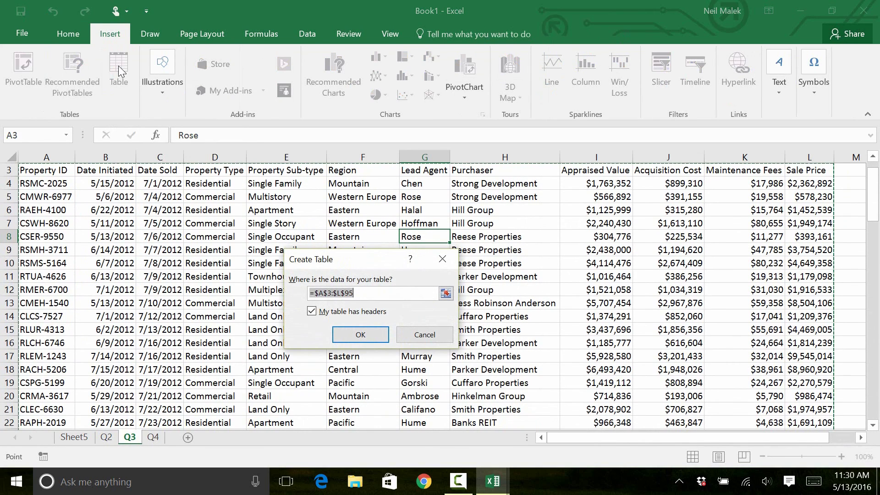
click(373, 333)
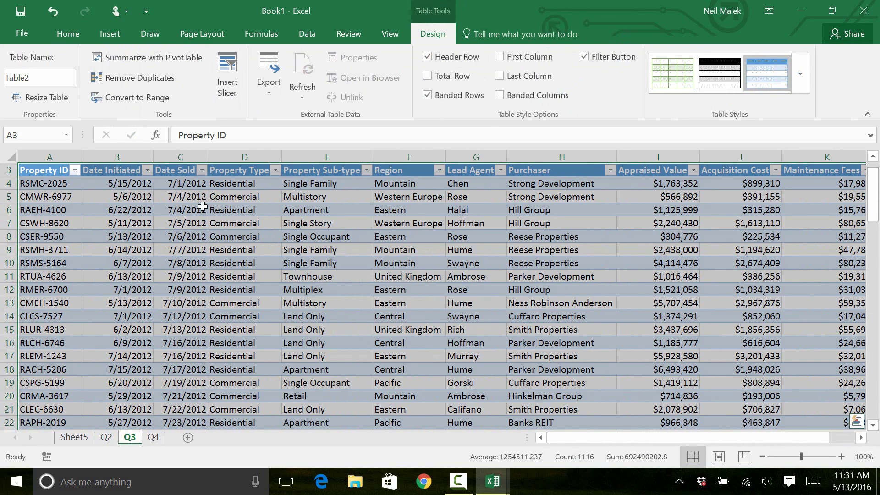
Step: Name the new table Q3Results and return to the Sheet5 PivotTable
click(40, 77)
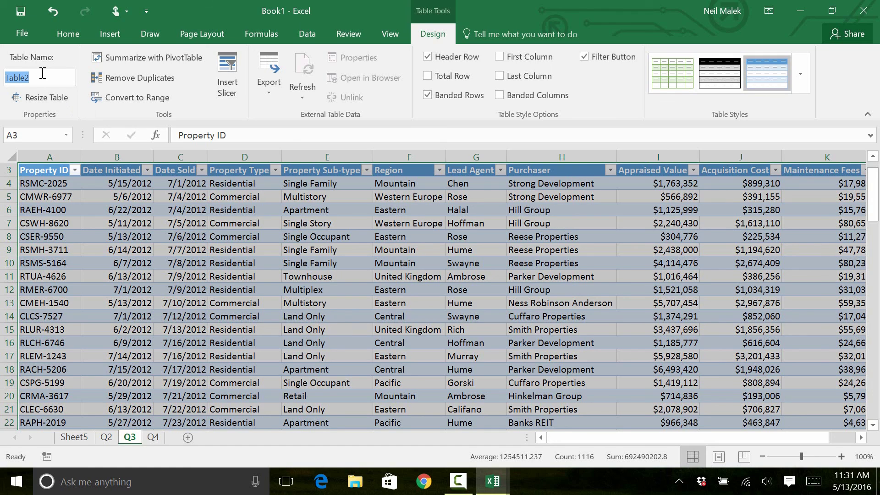
text(Q3Results)
click(158, 318)
click(74, 437)
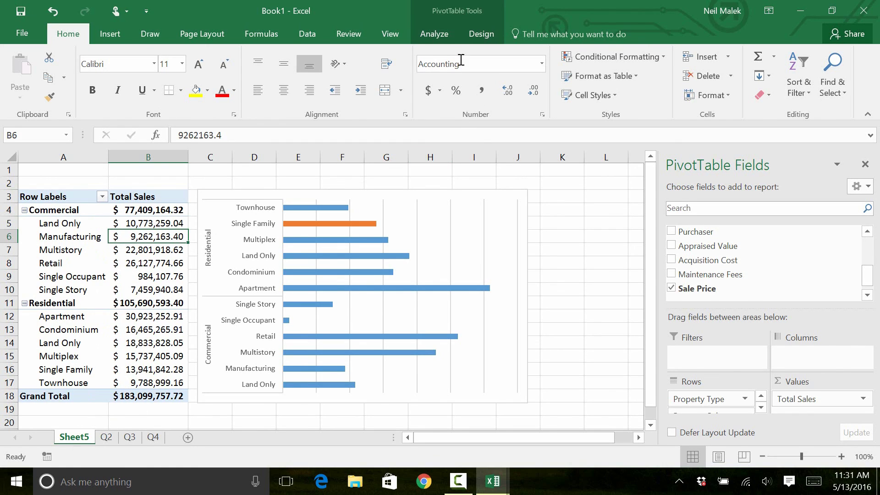
Step: Change the PivotTable's data source from Q2Results to Q3Results
click(445, 34)
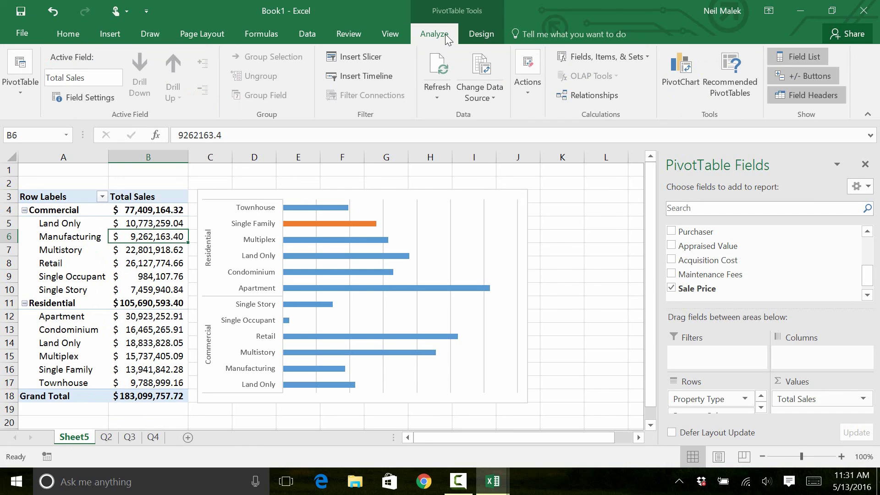
click(494, 59)
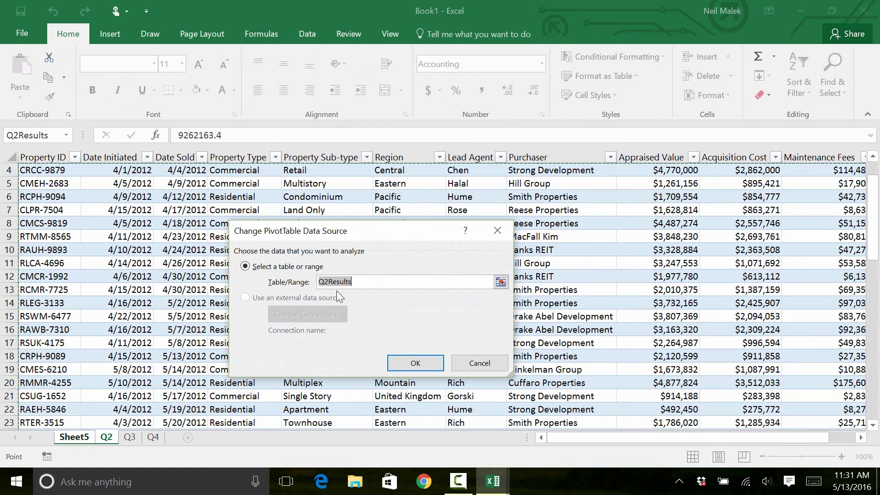
click(327, 282)
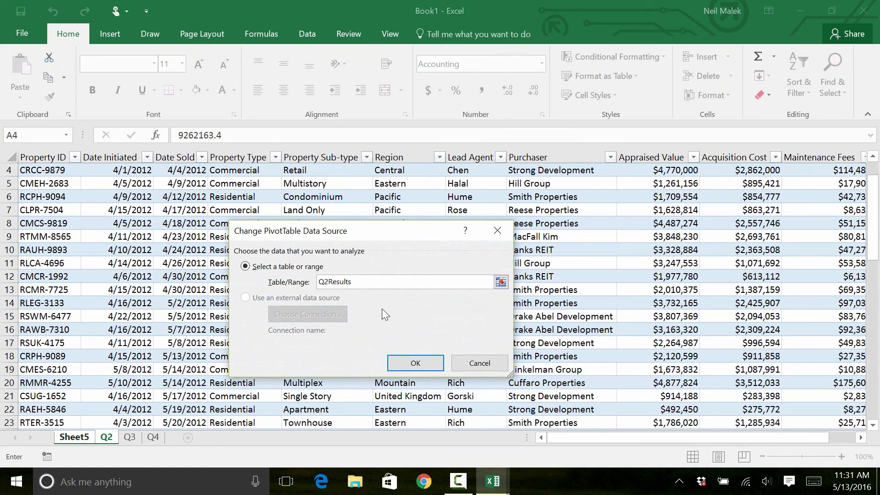
key(BackSpace)
text(3)
click(429, 364)
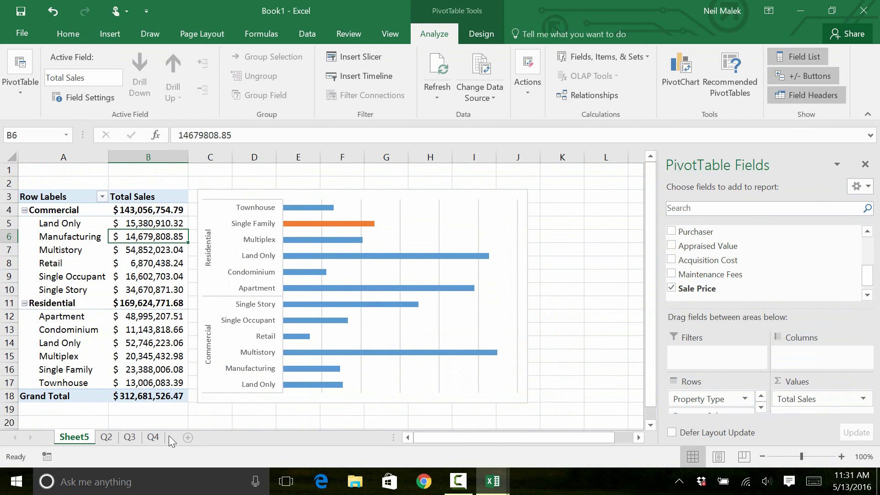
Step: Turn the Q4 sheet's A3:L75 data into a table named Q4Results
click(154, 438)
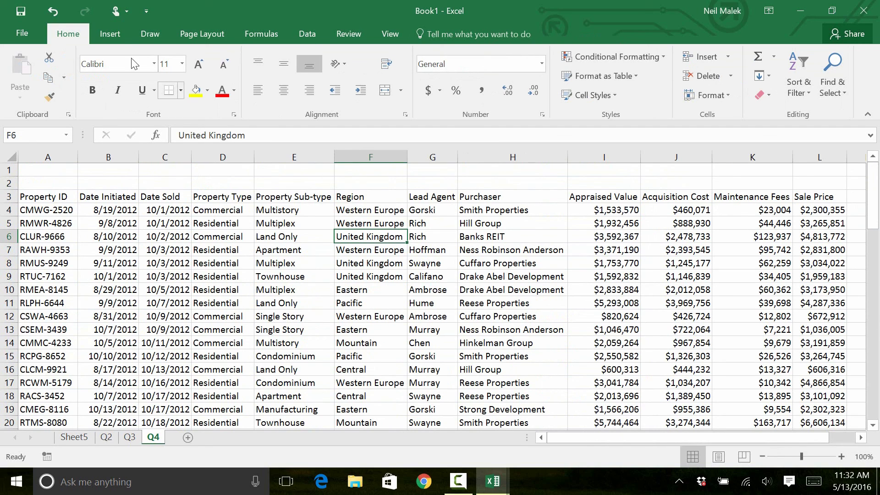
click(112, 33)
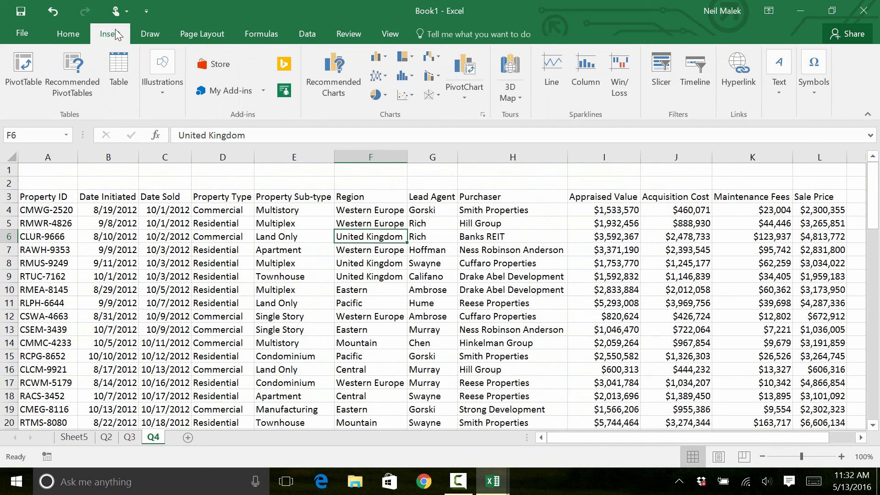
click(118, 71)
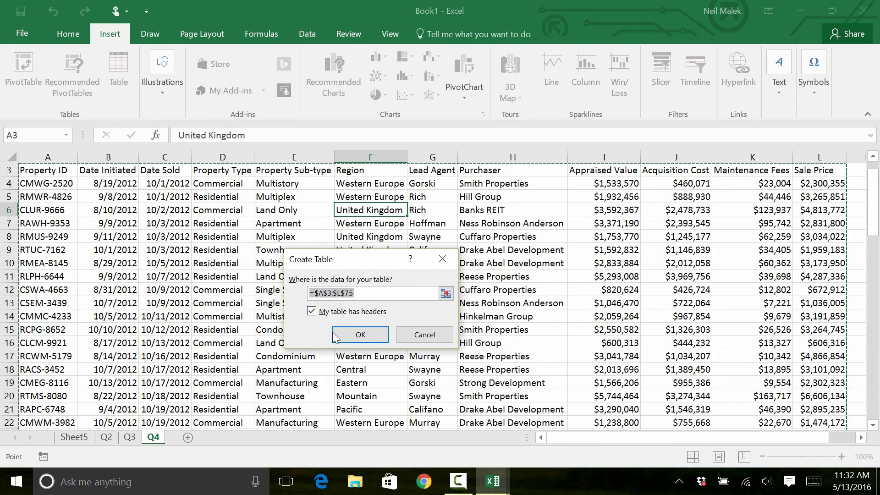
click(352, 334)
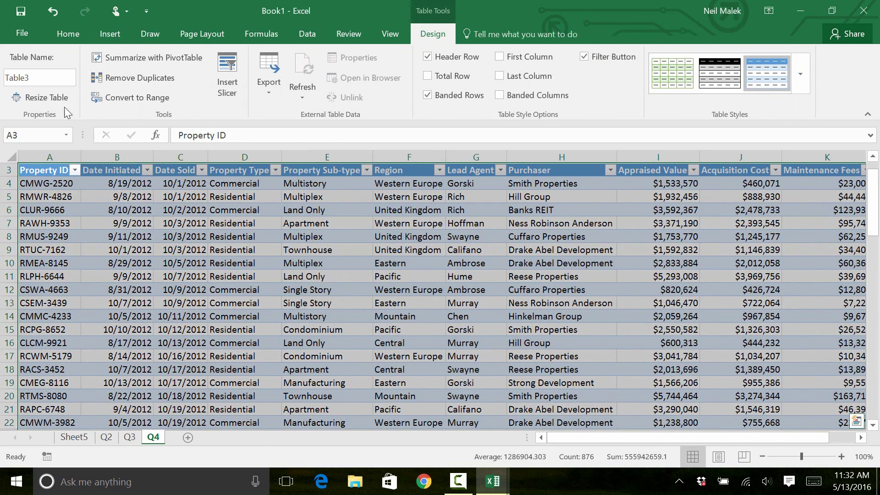
click(76, 74)
text(Q)
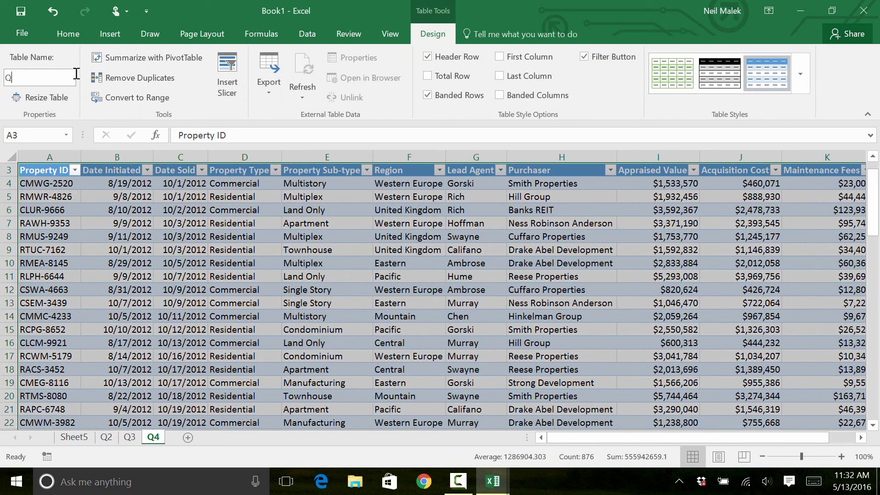
text(4Results)
Step: Change the Sheet5 pivot table's data source from Q3Results to Q4Results, giving a $254,141,997.30 grand total
click(76, 438)
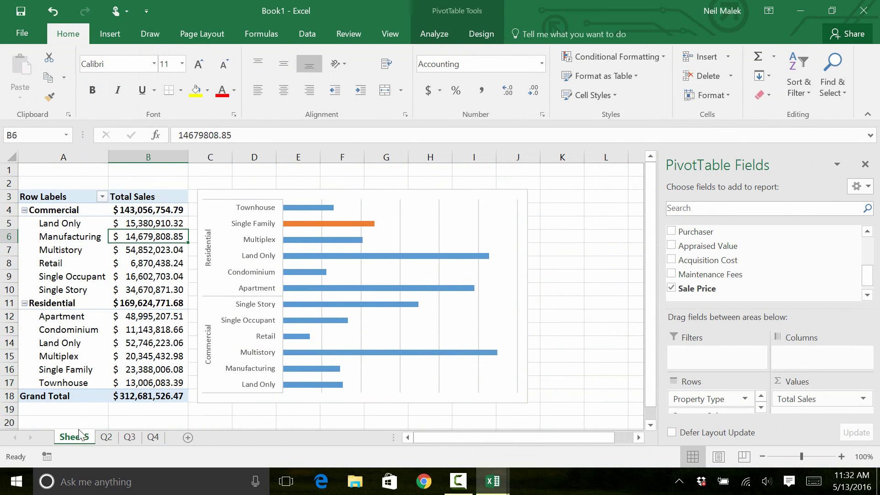
click(439, 39)
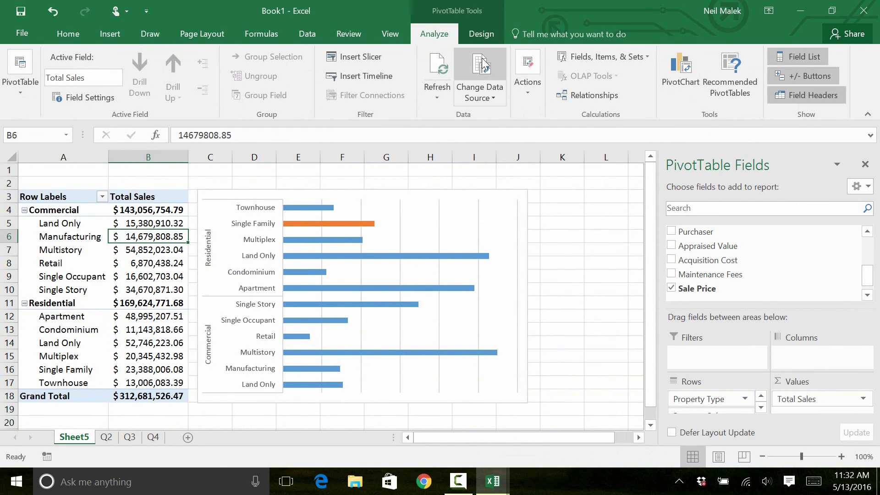
click(482, 66)
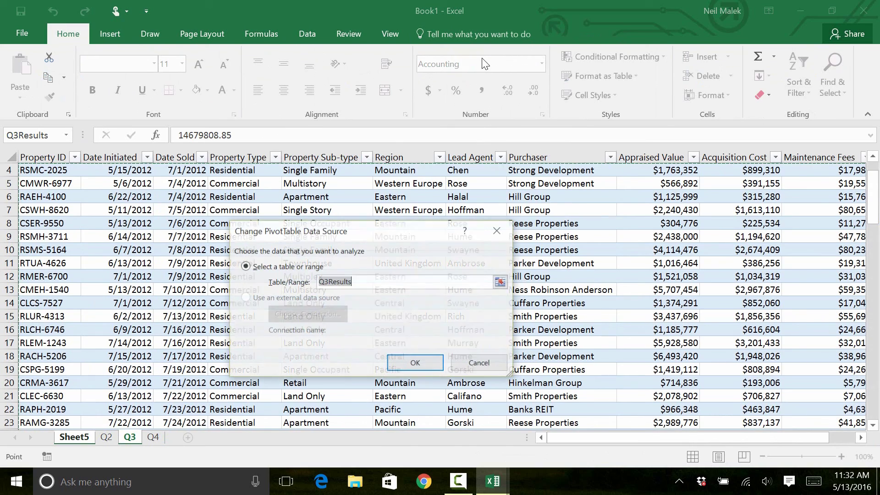
click(406, 276)
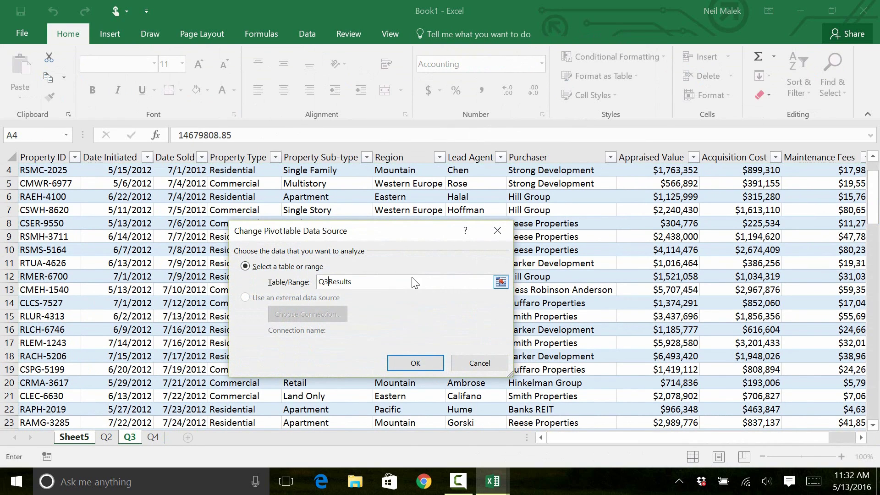
key(BackSpace)
text(4)
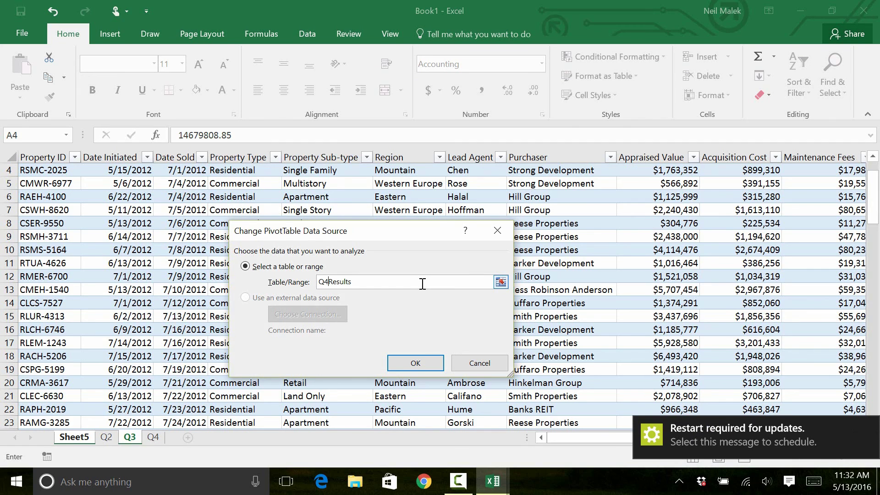
key(Return)
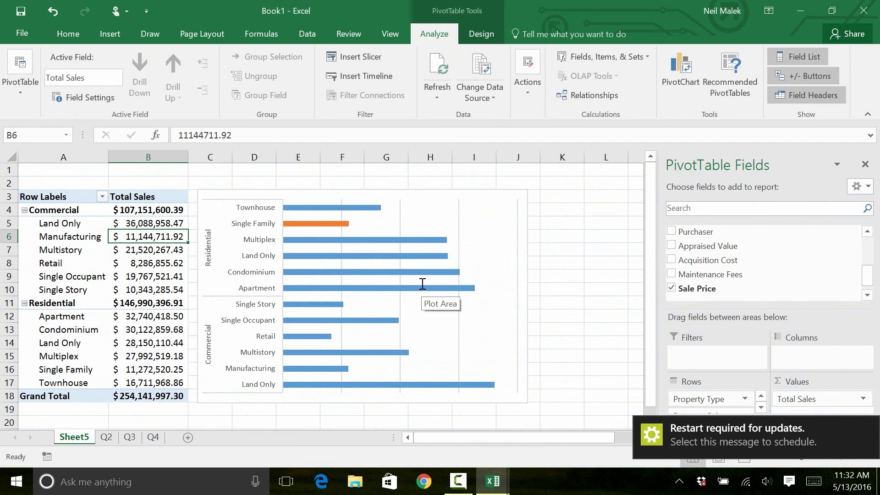